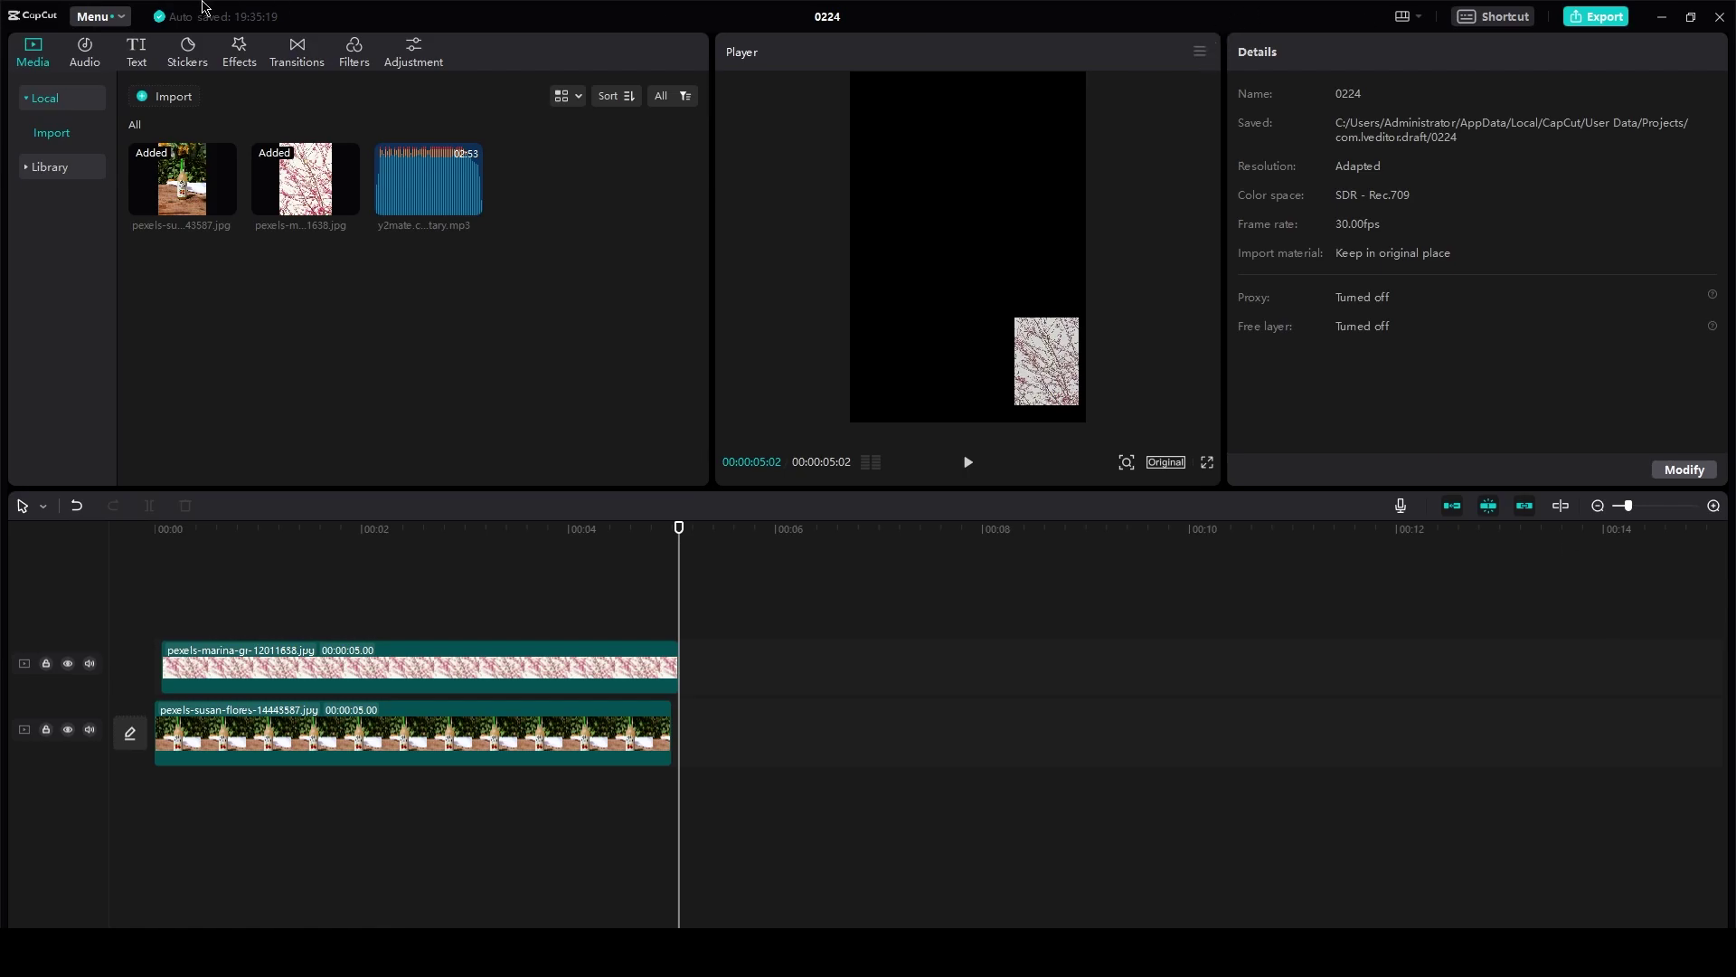
- Open the Export dialog for the 0224 project from the File menu
click(92, 17)
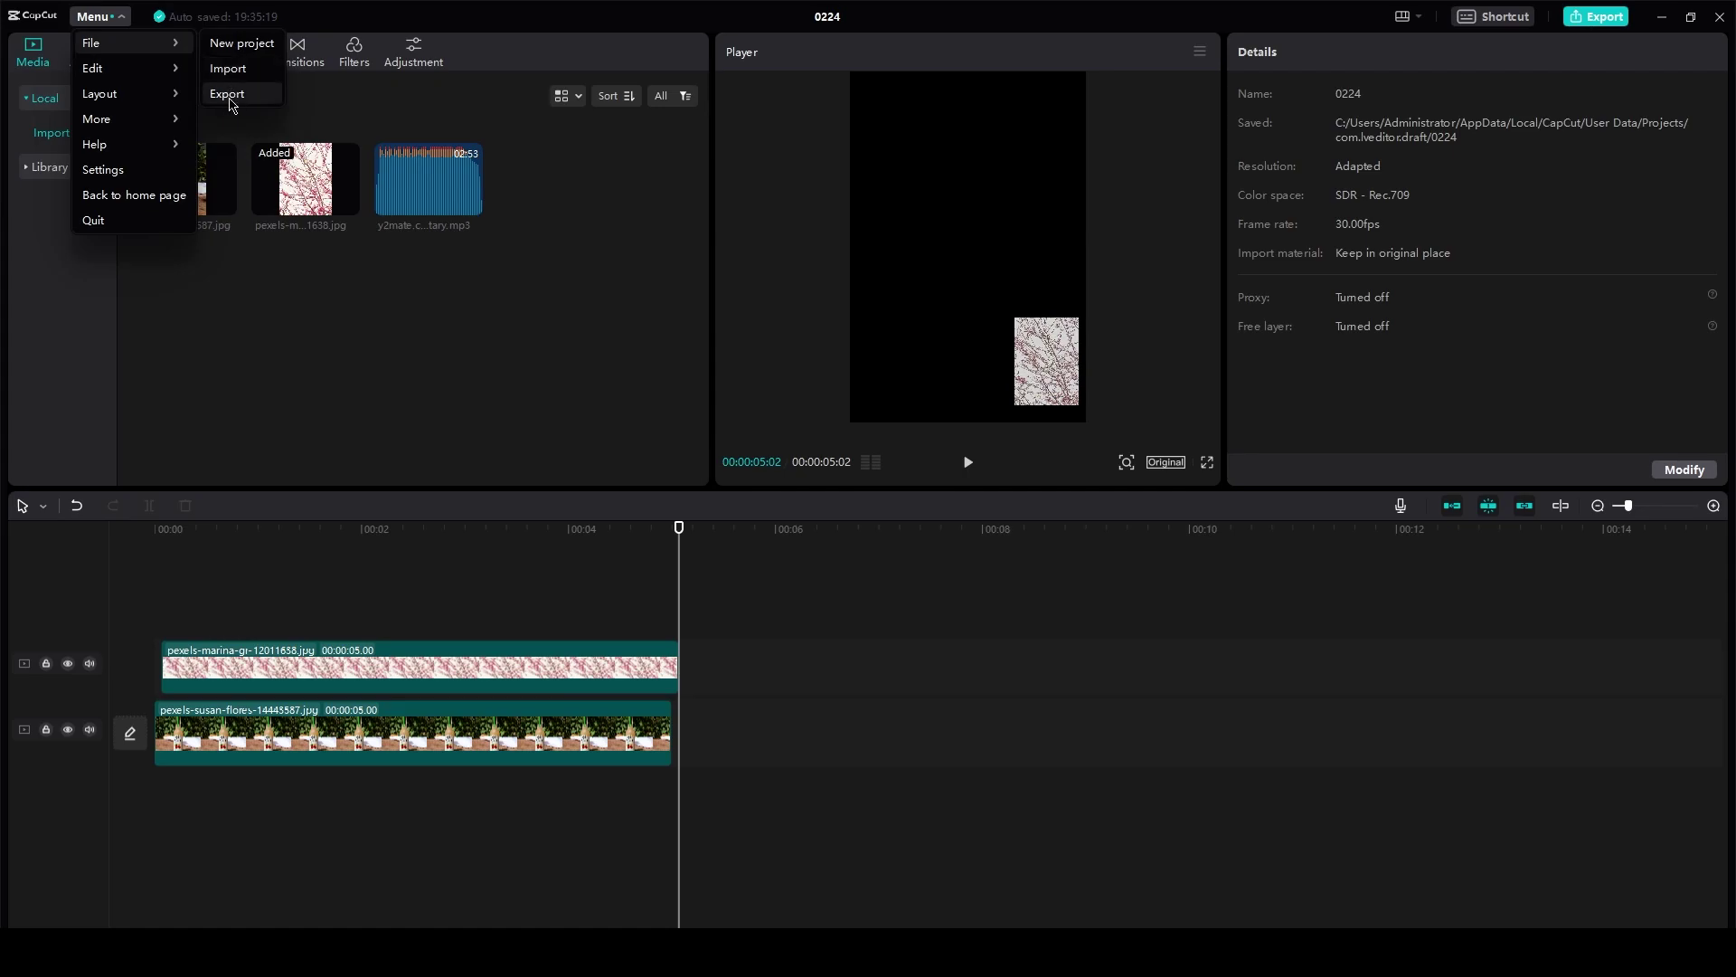
mouse_move(91, 42)
click(224, 94)
- Review the export options, keeping 1080P resolution, H.264 codec and Recommended bit rate
click(1071, 373)
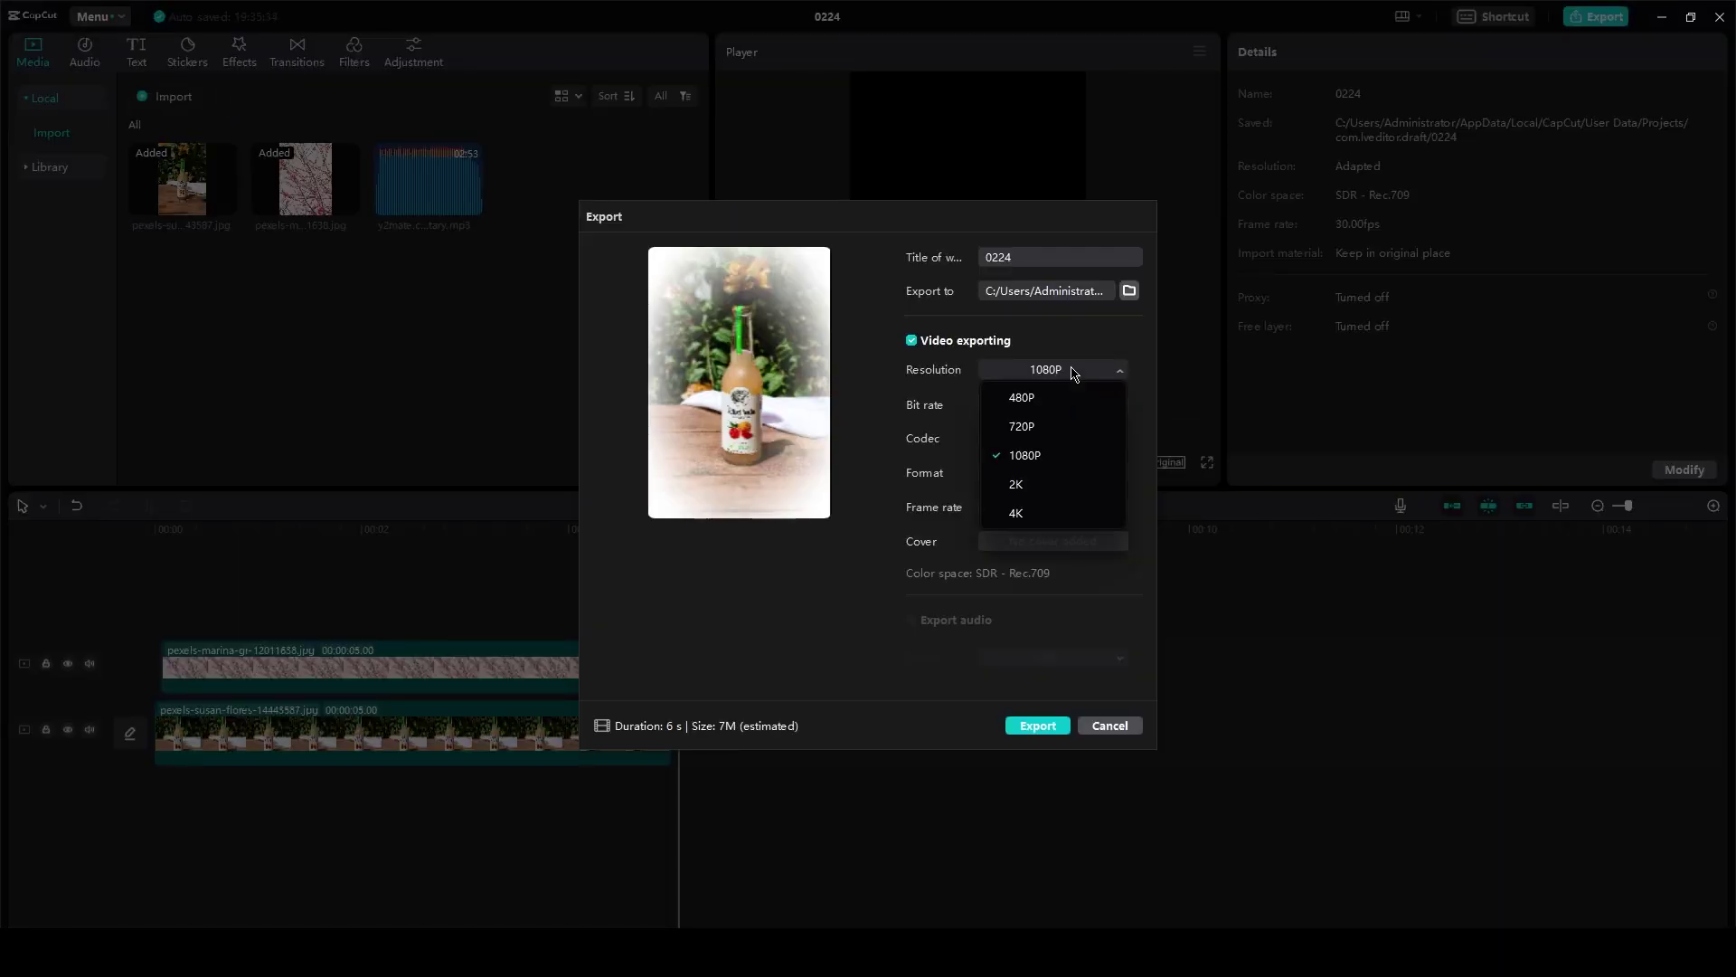
click(1071, 373)
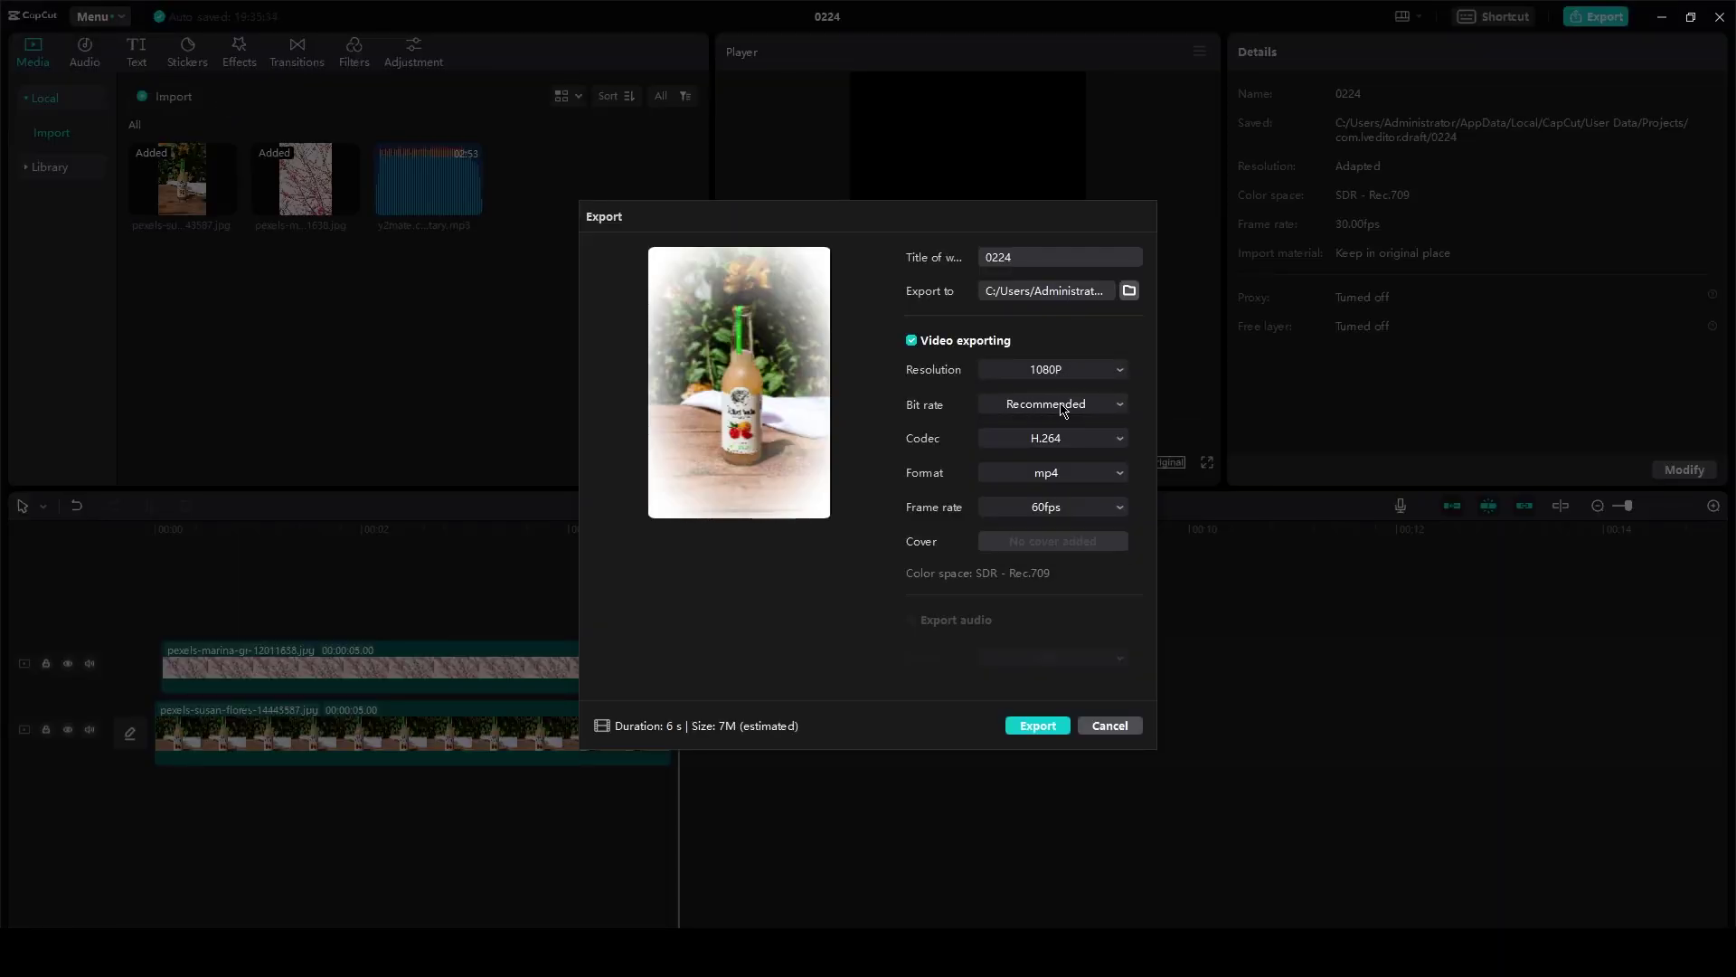
click(1063, 440)
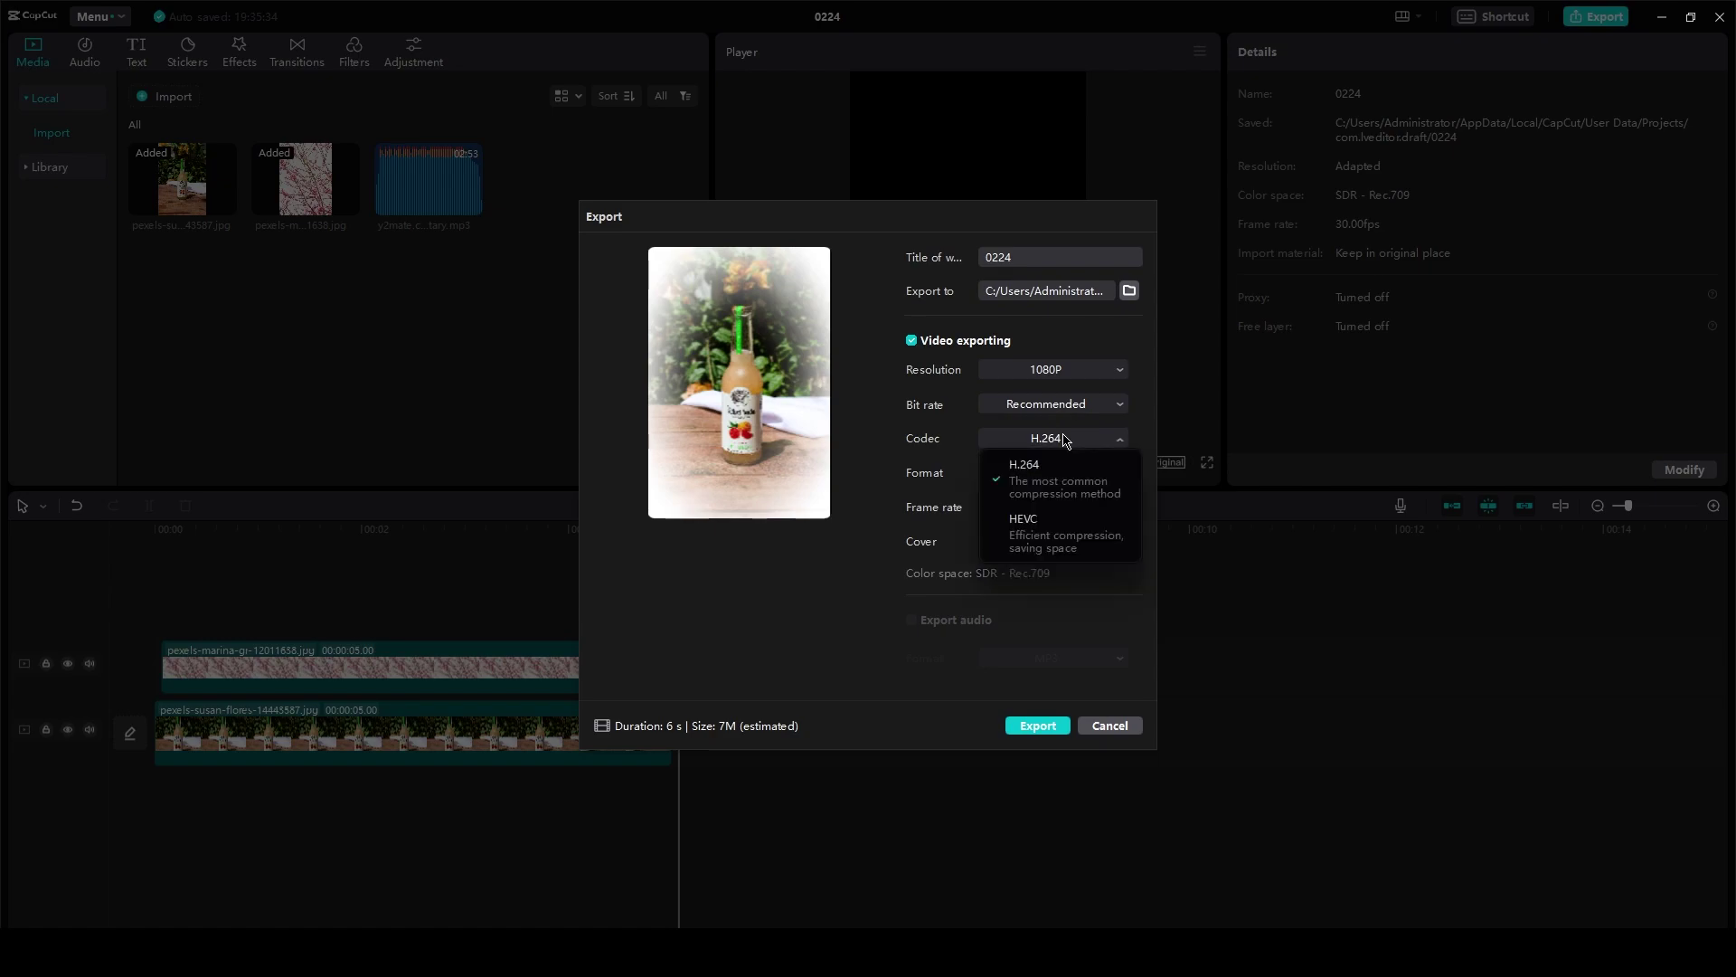
click(1079, 417)
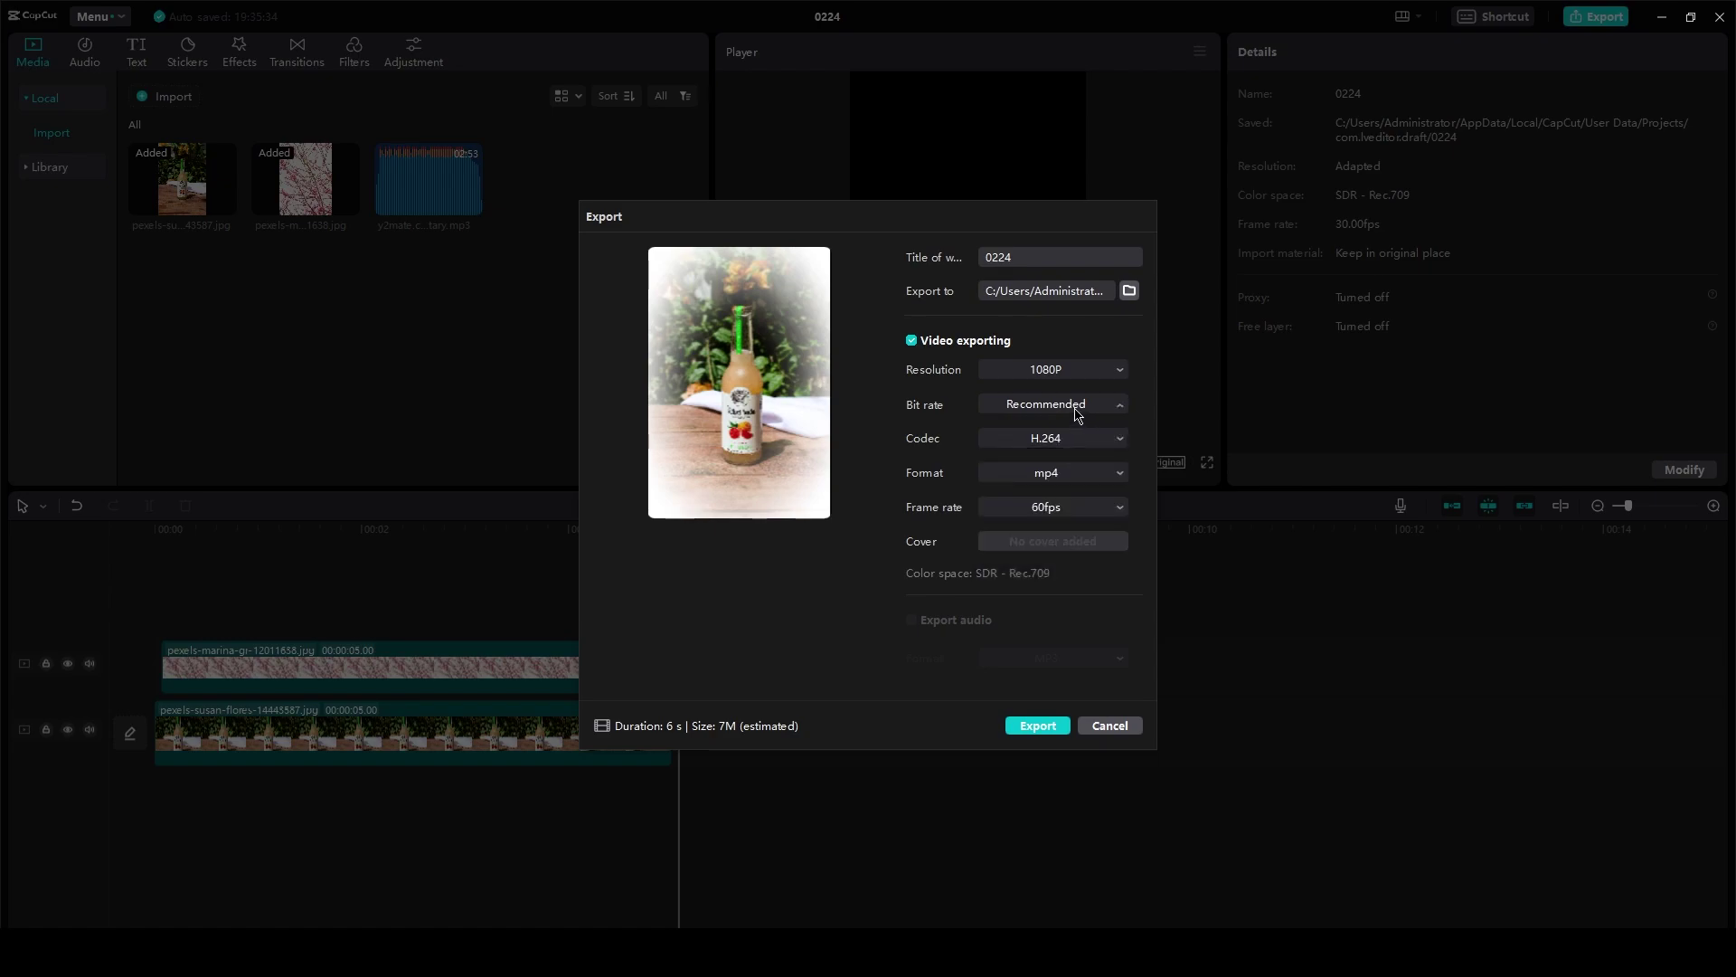
click(949, 433)
- Cancel the export without exporting, then check the battery level and power mode
click(1114, 729)
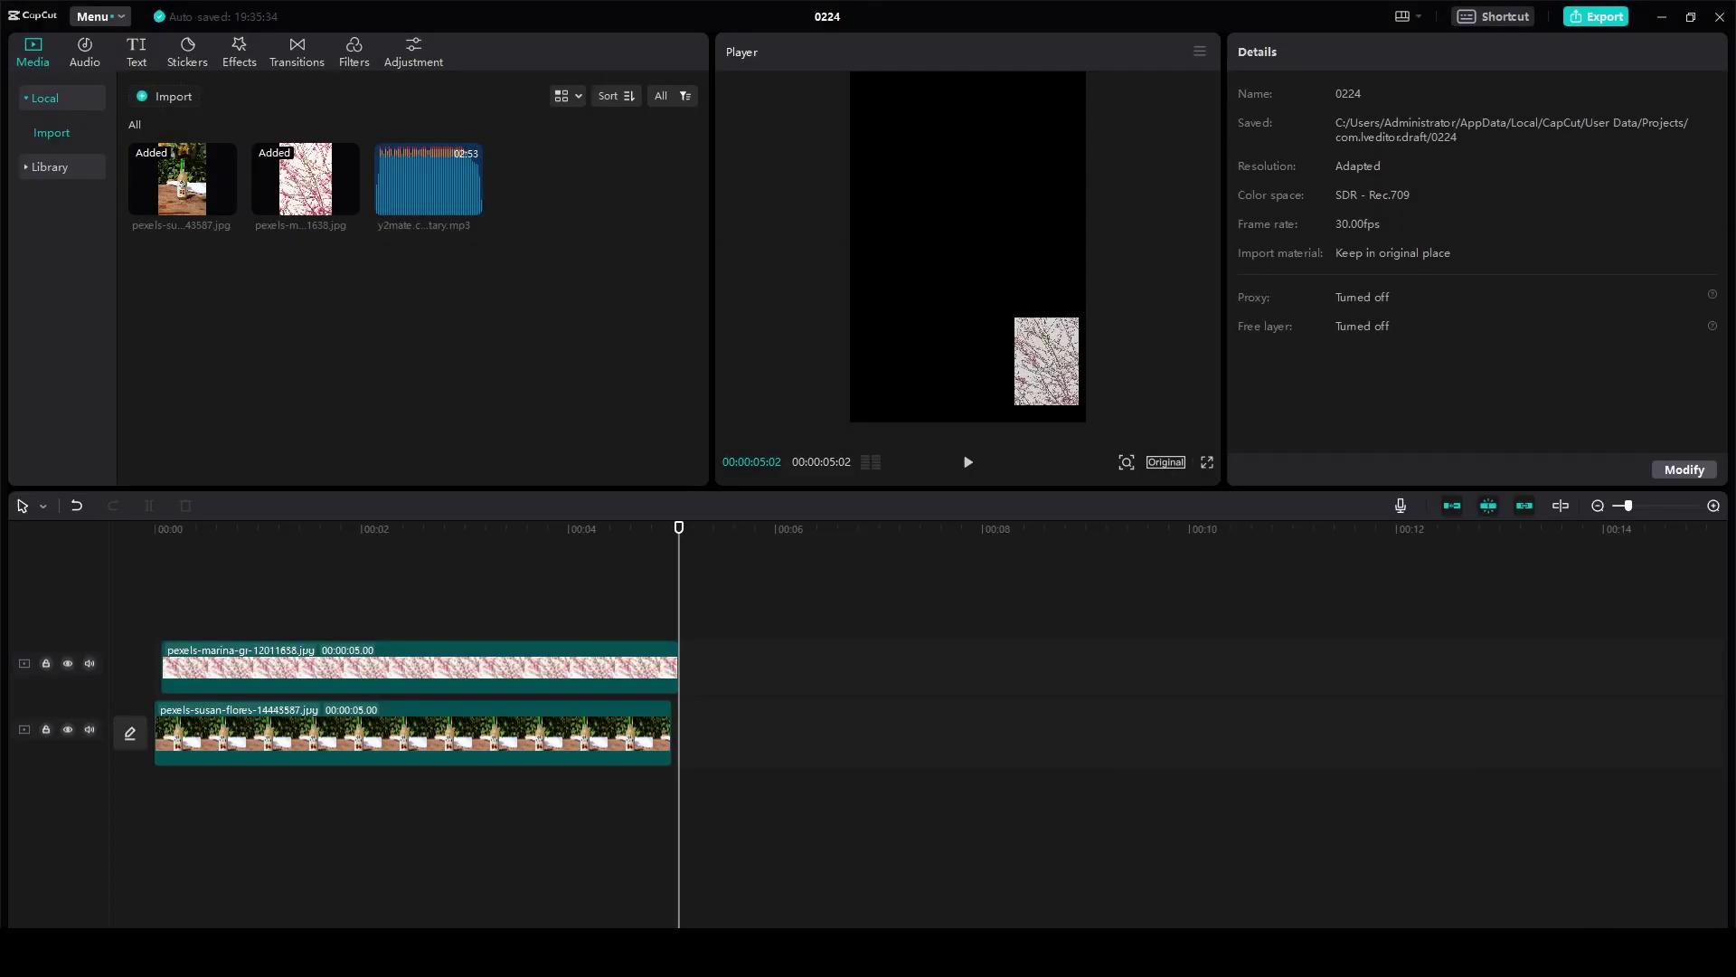
click(1648, 953)
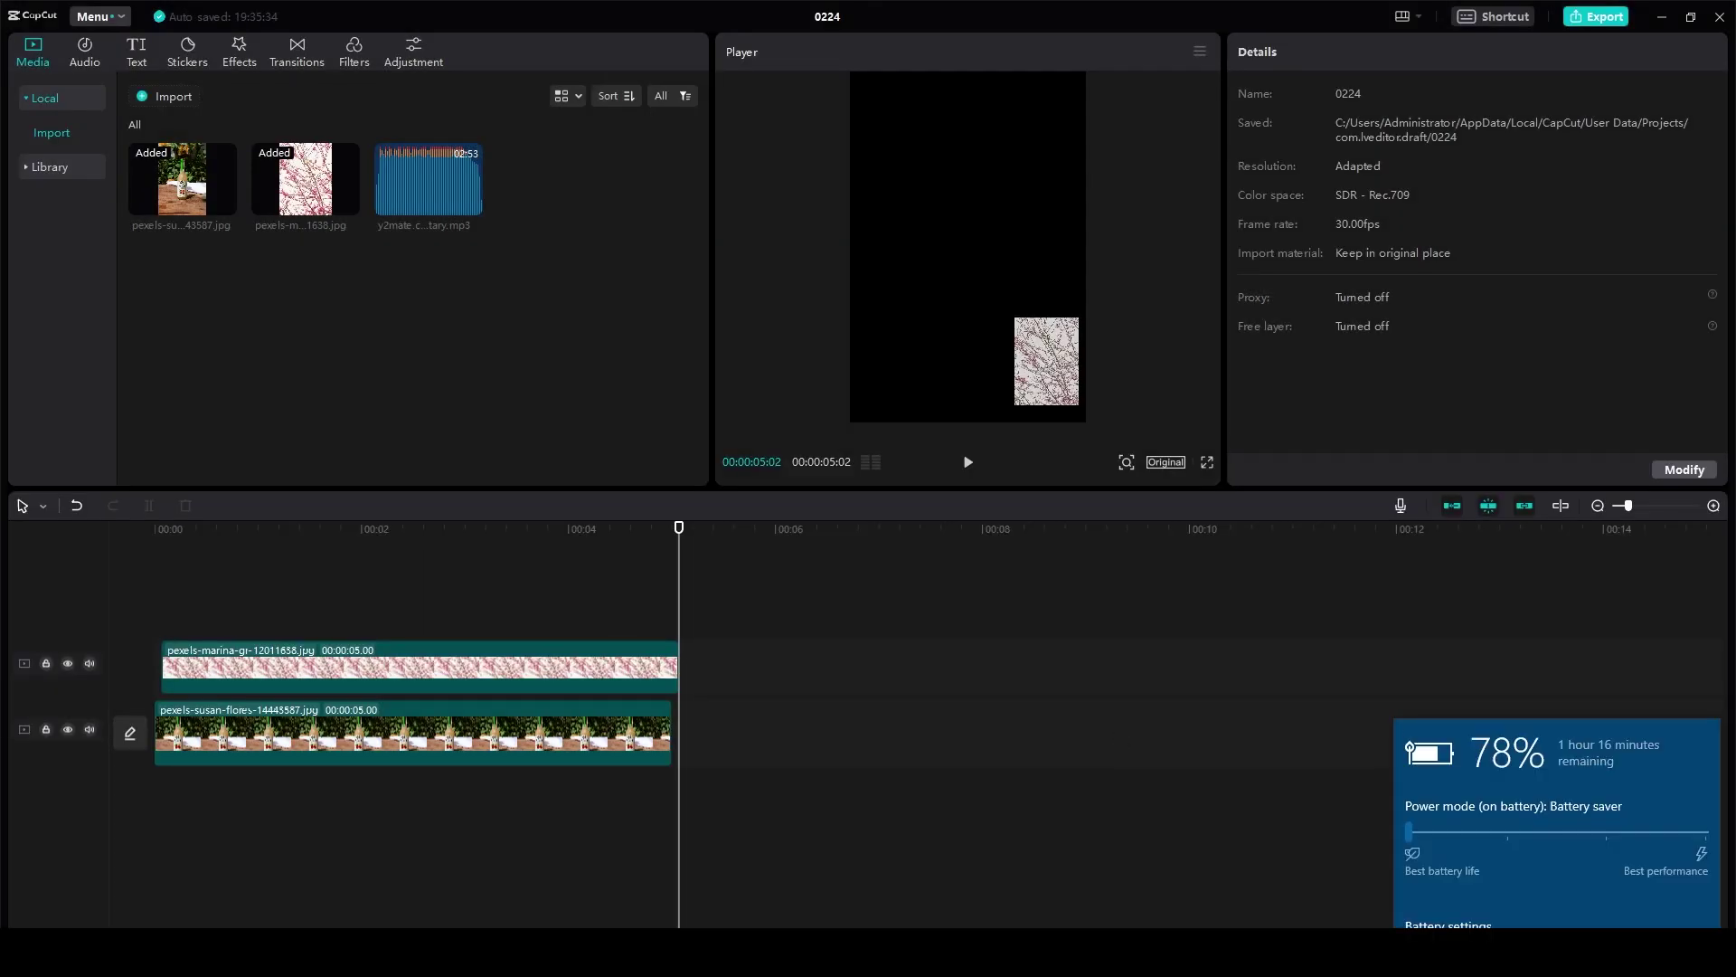
click(1384, 893)
right_click(1370, 952)
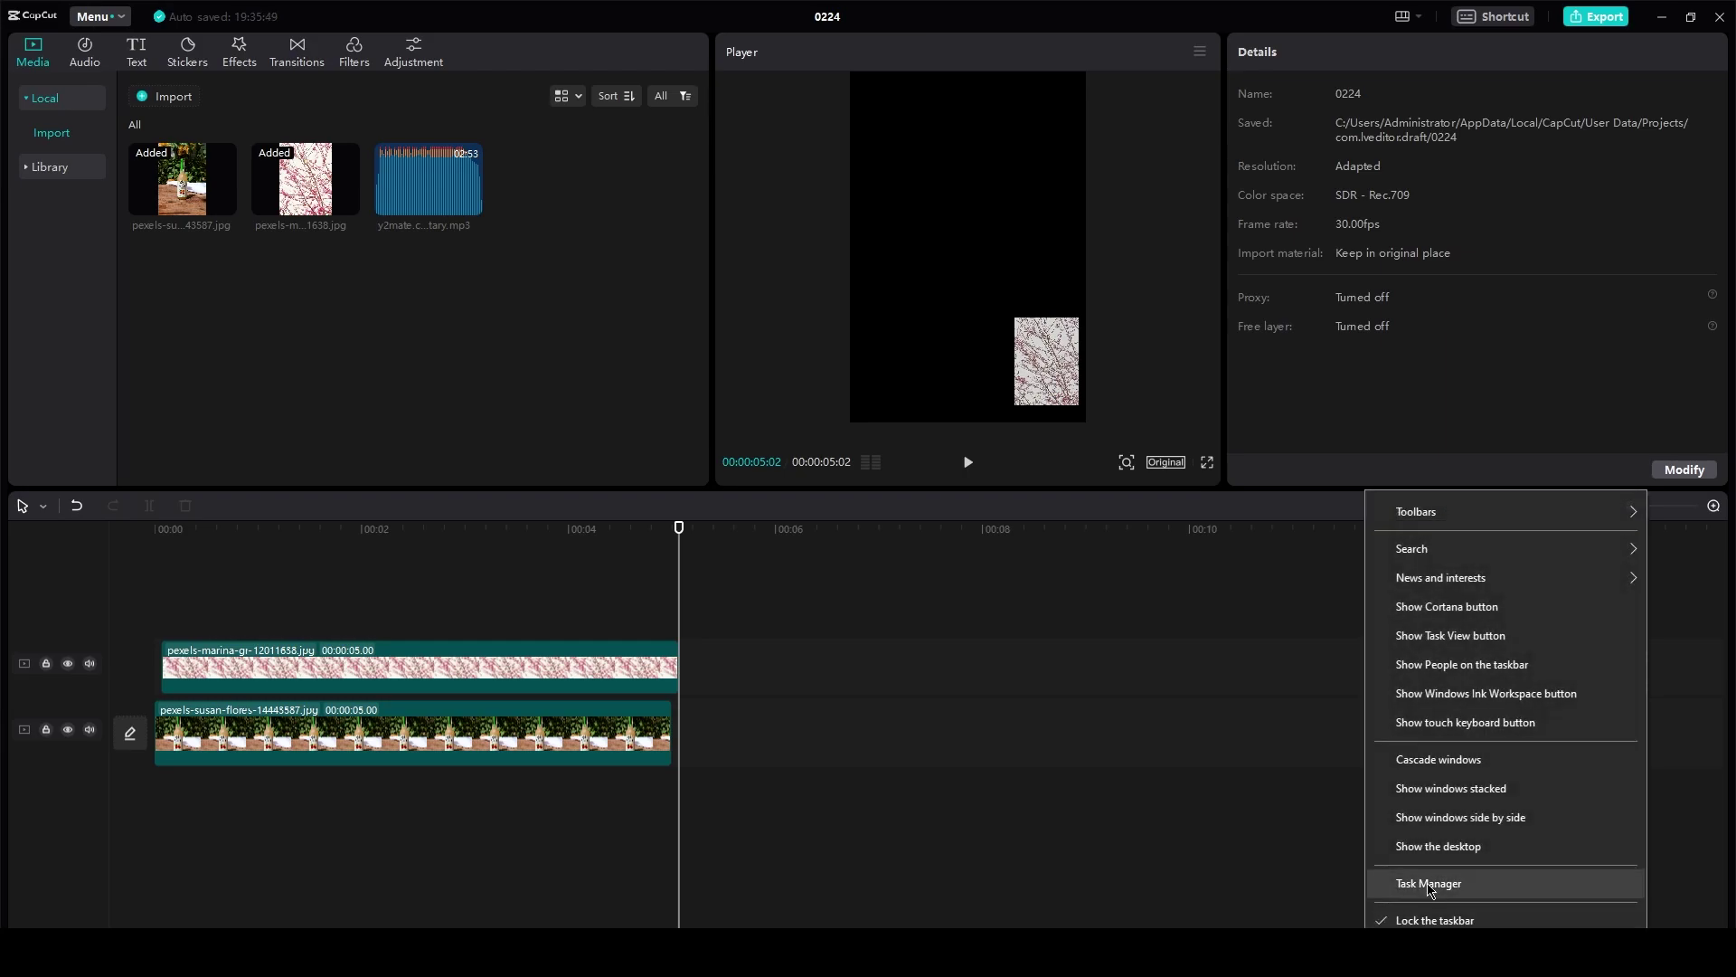
click(1428, 885)
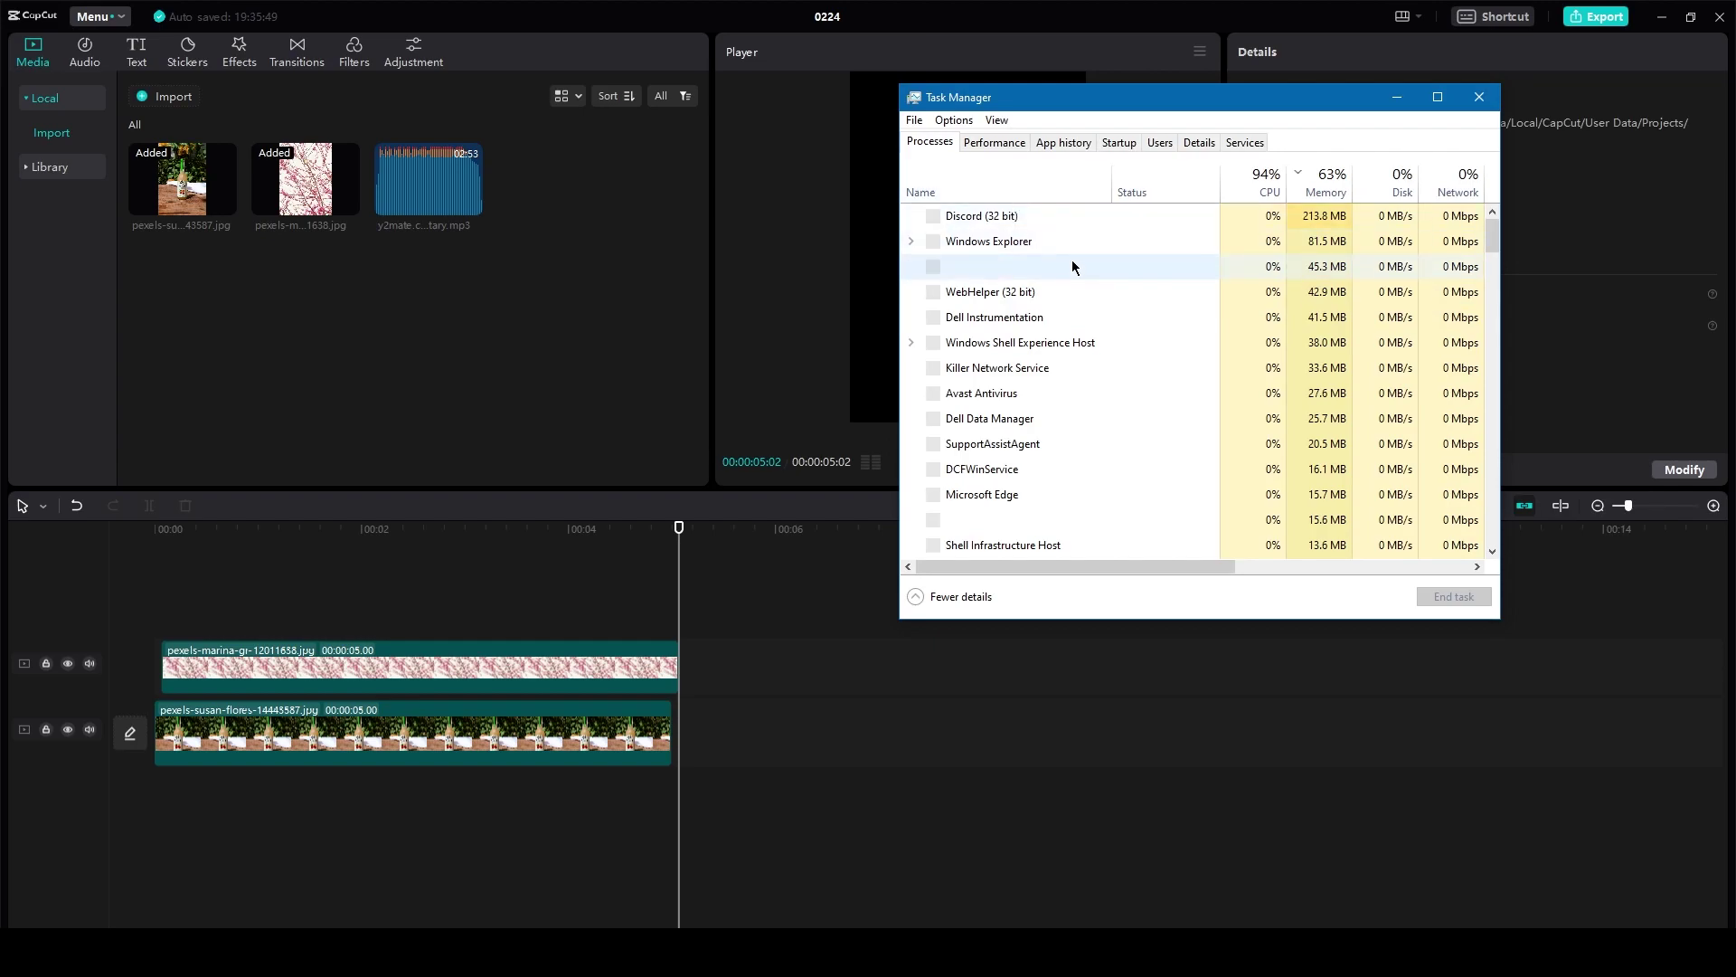
right_click(1013, 222)
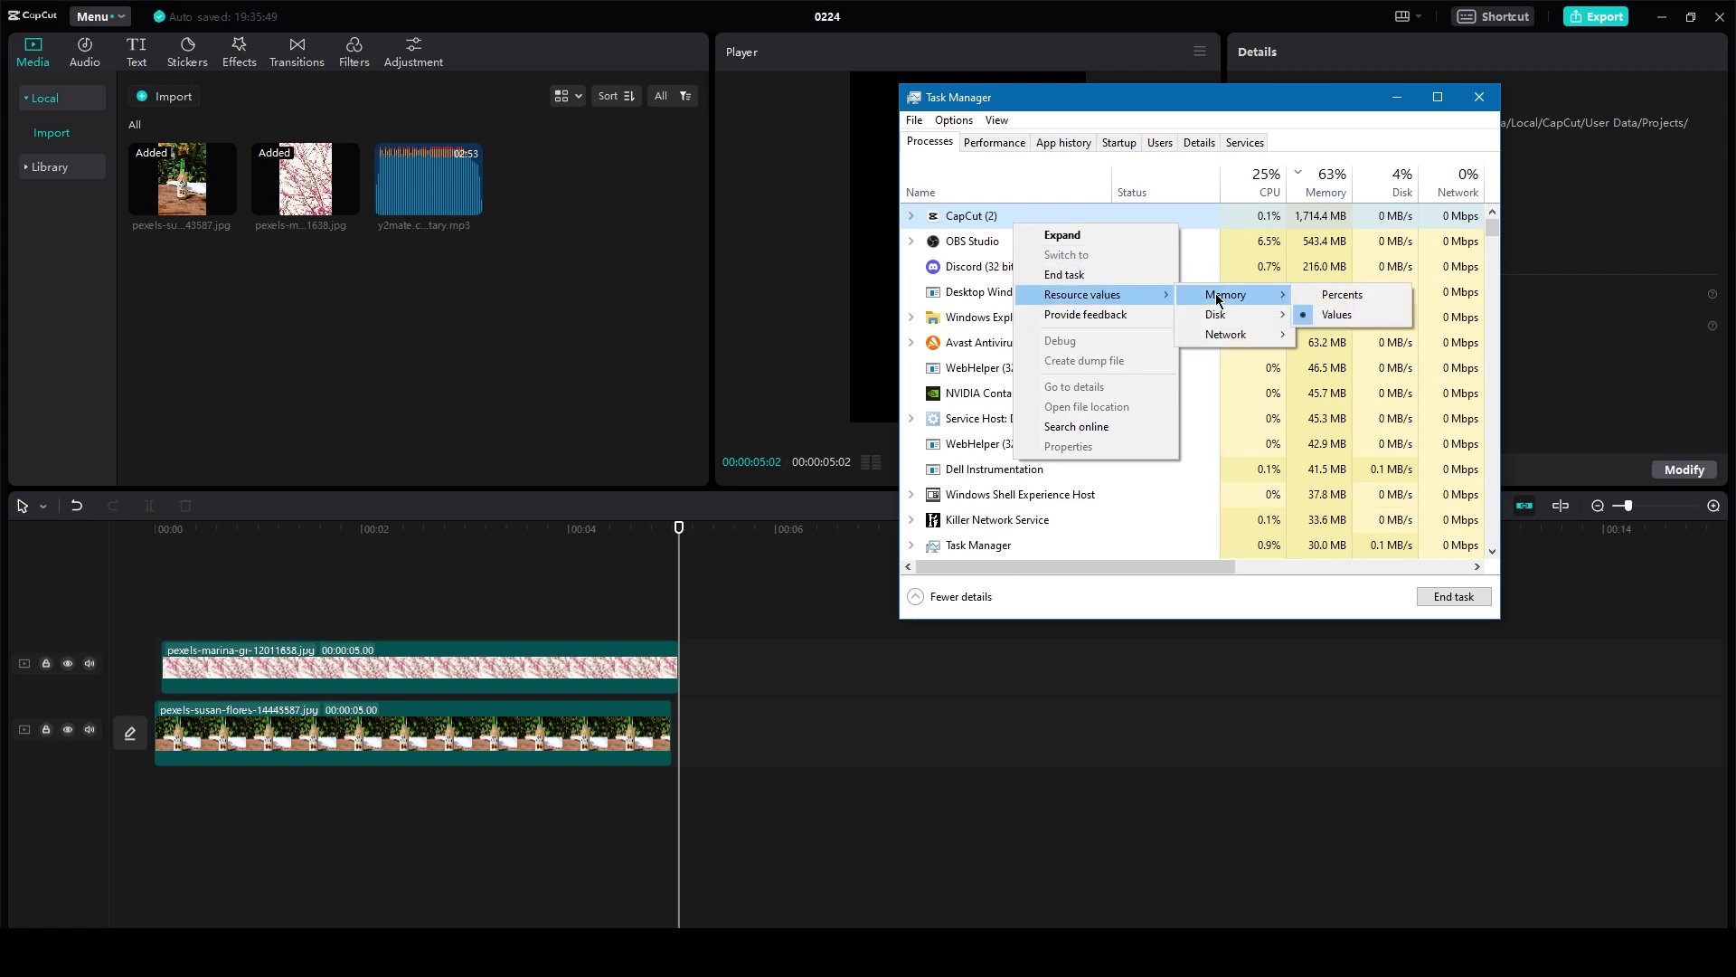
click(1480, 98)
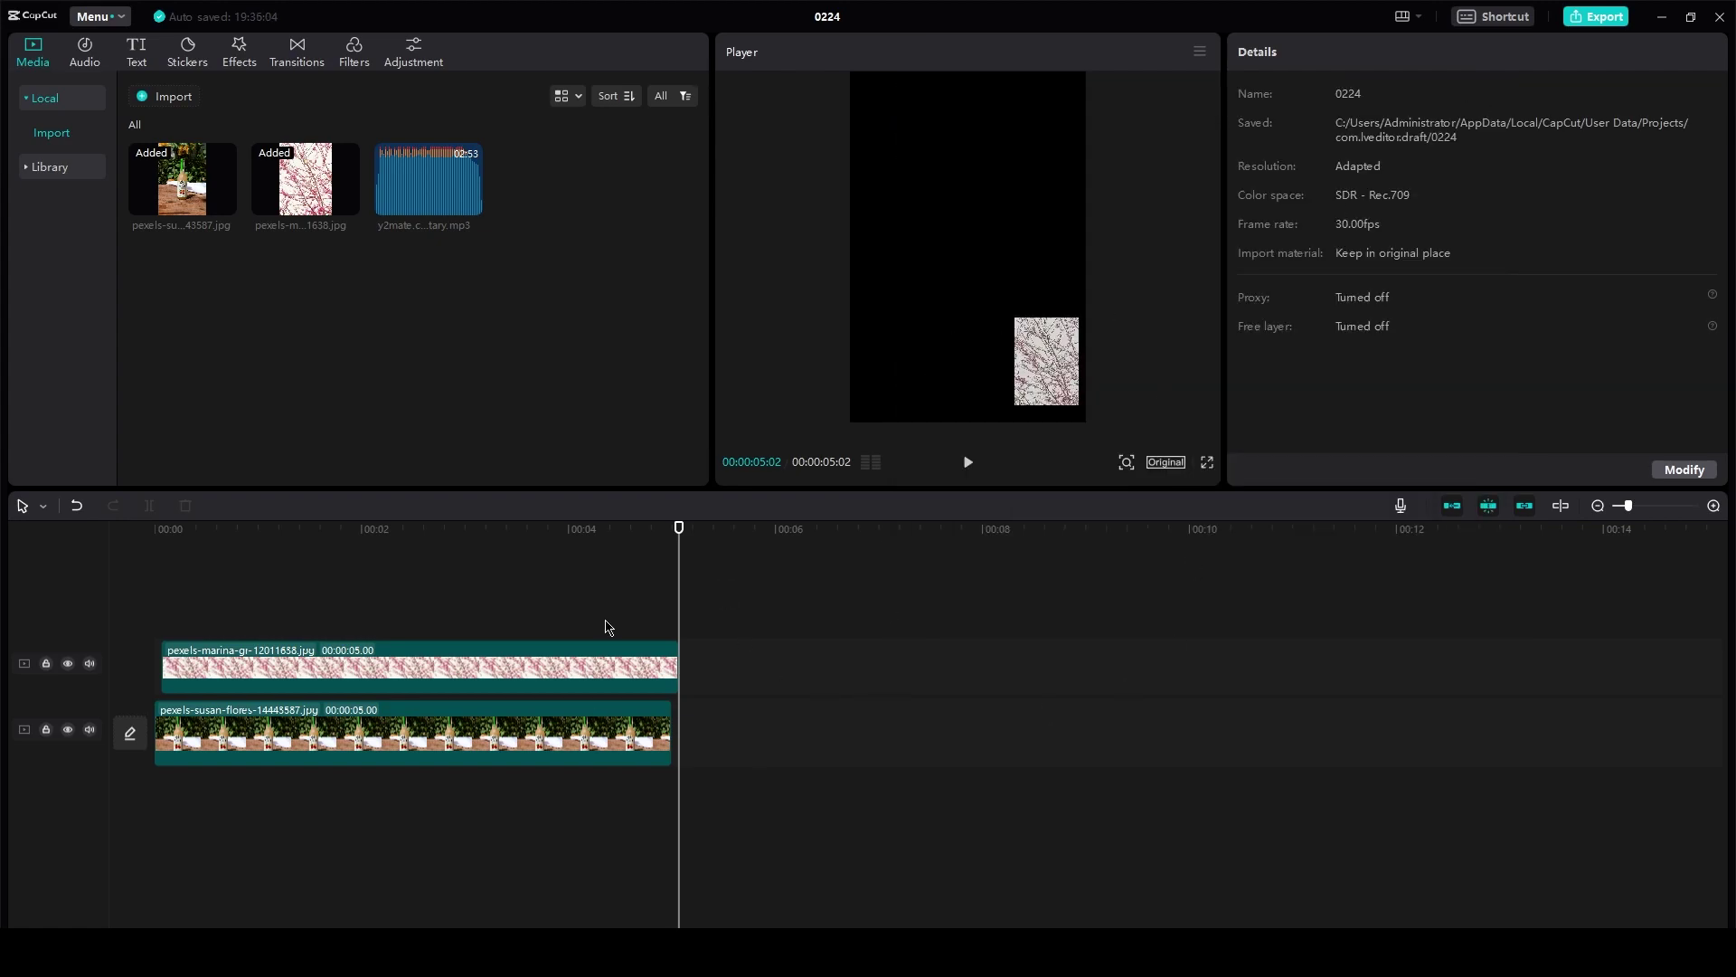